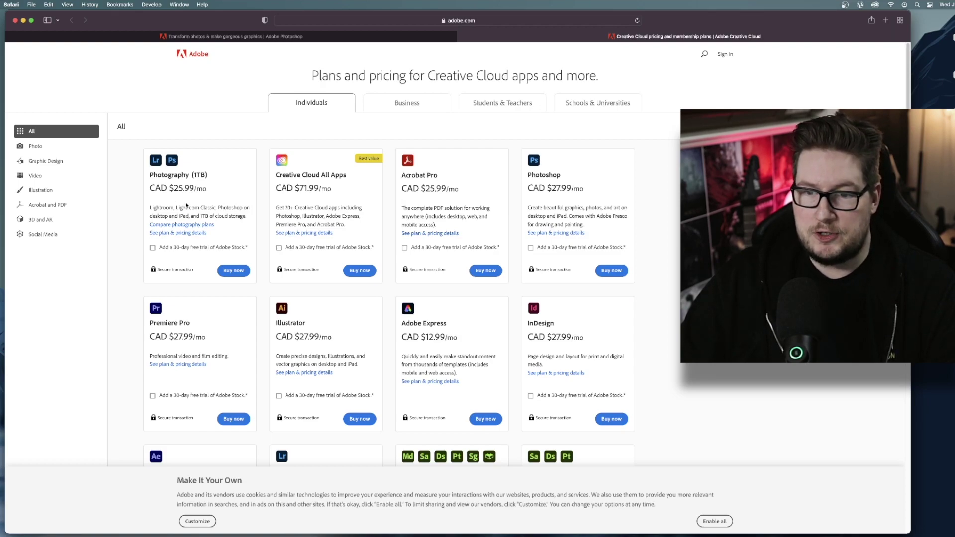
Check the CAD $19.99/mo education Single App price, then return to the individual plans.
click(614, 107)
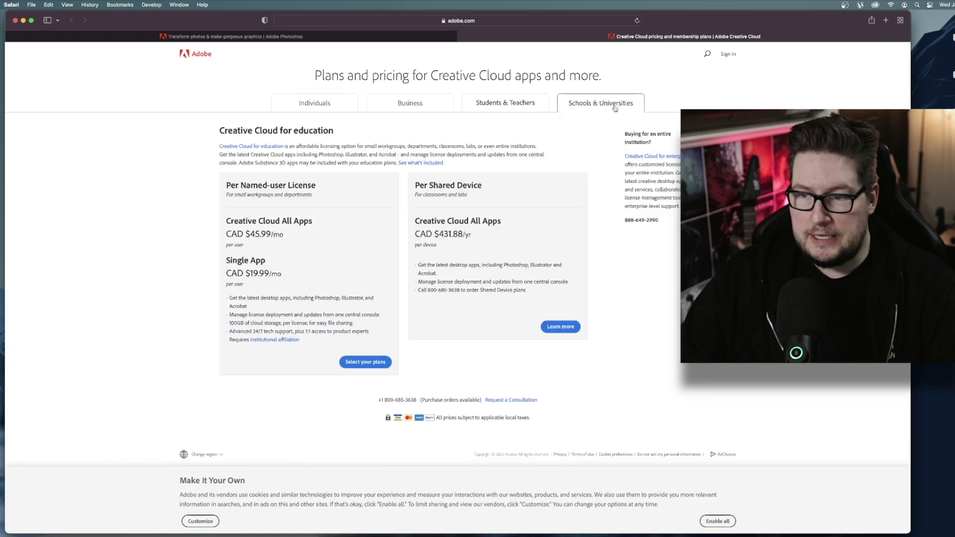
drag(287, 278, 181, 275)
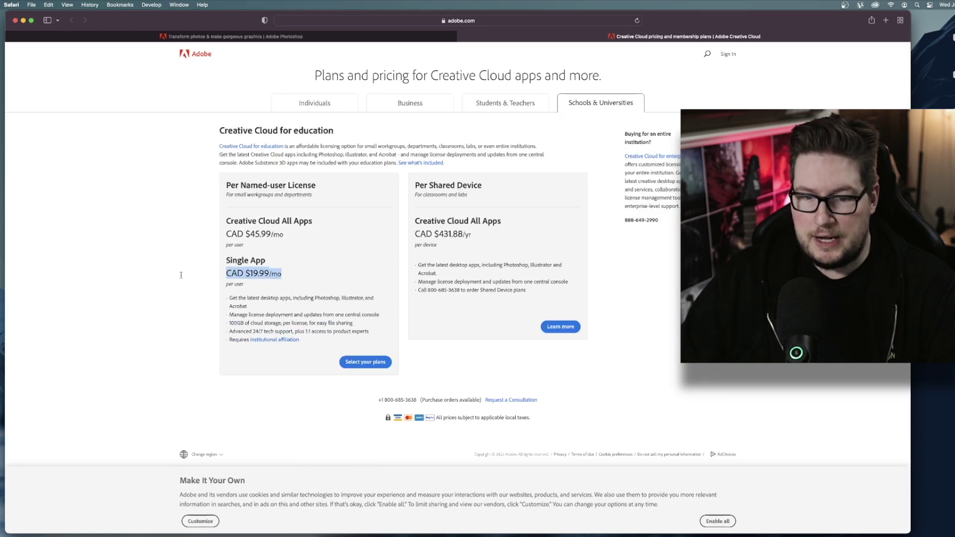
click(315, 104)
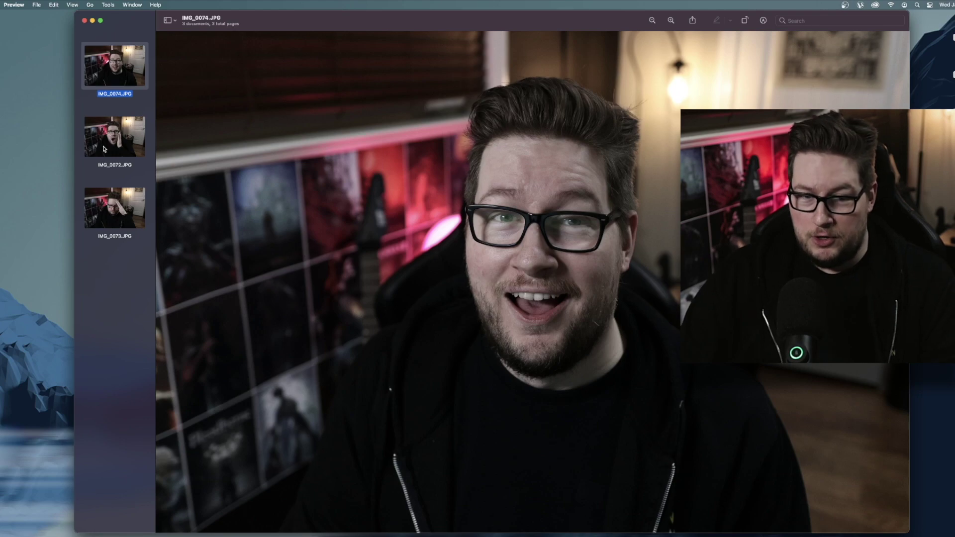
Flip between selfies IMG_0072, IMG_0074 and IMG_0073 in Preview to compare shocked expressions.
click(112, 144)
key(Down)
click(115, 144)
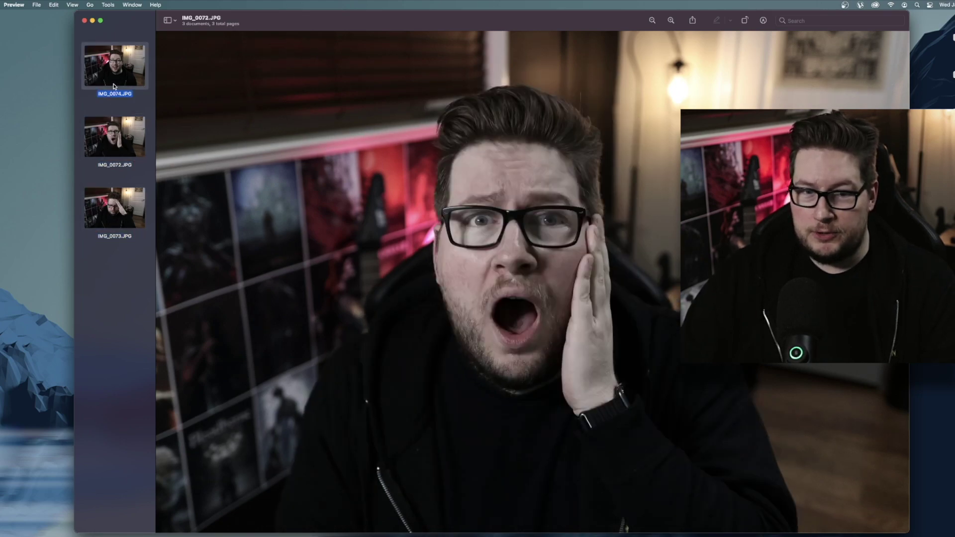
click(115, 89)
click(111, 144)
click(104, 201)
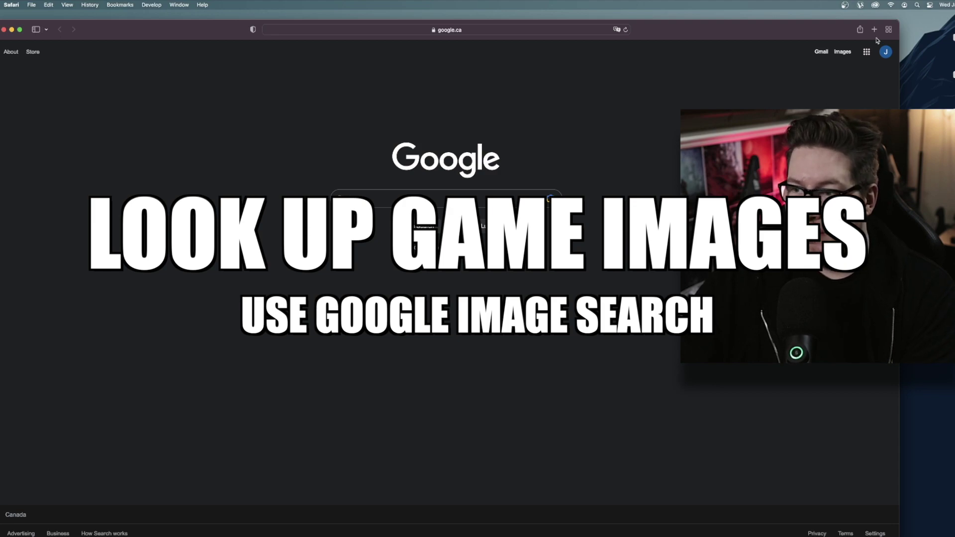
Search Google Images for 'Elden Ring wallpaper'.
click(845, 56)
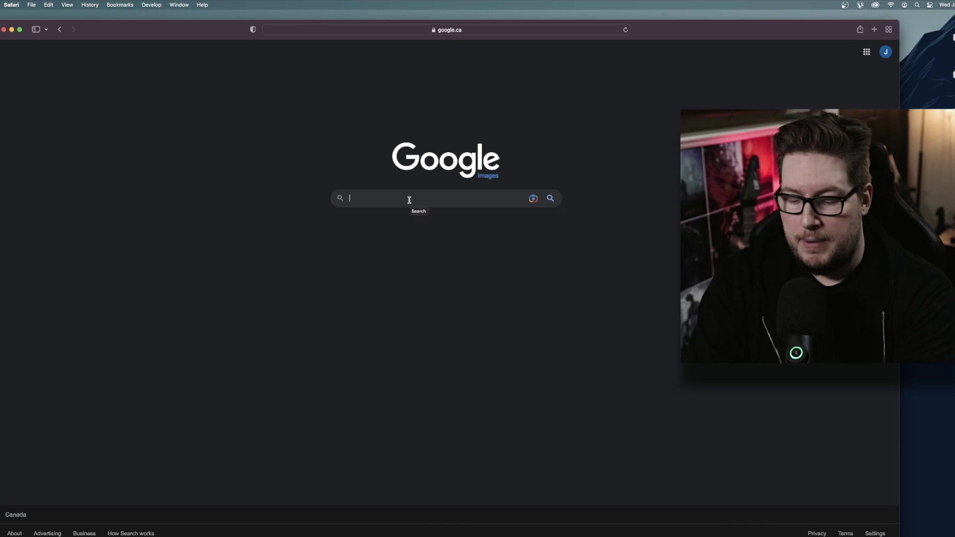
text(Elden Ring )
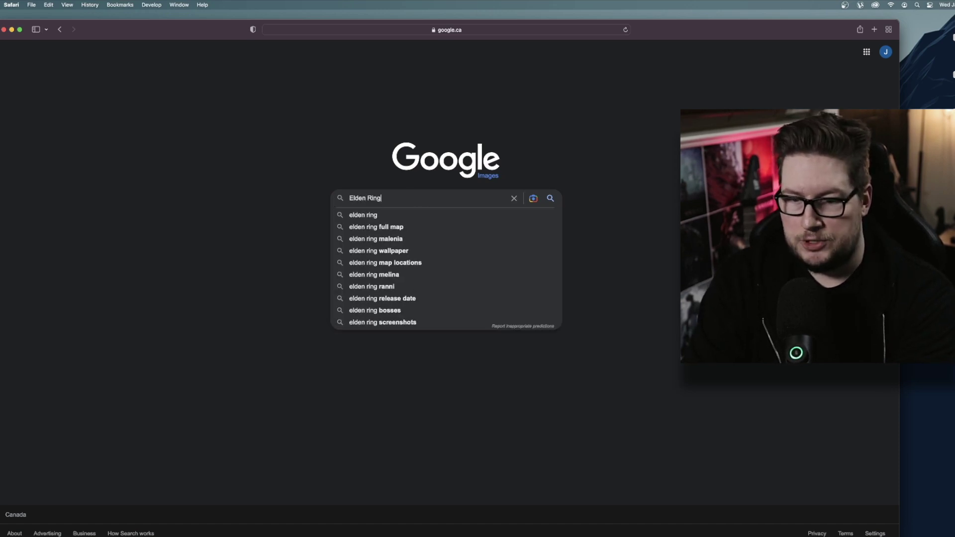
text(wallpaper)
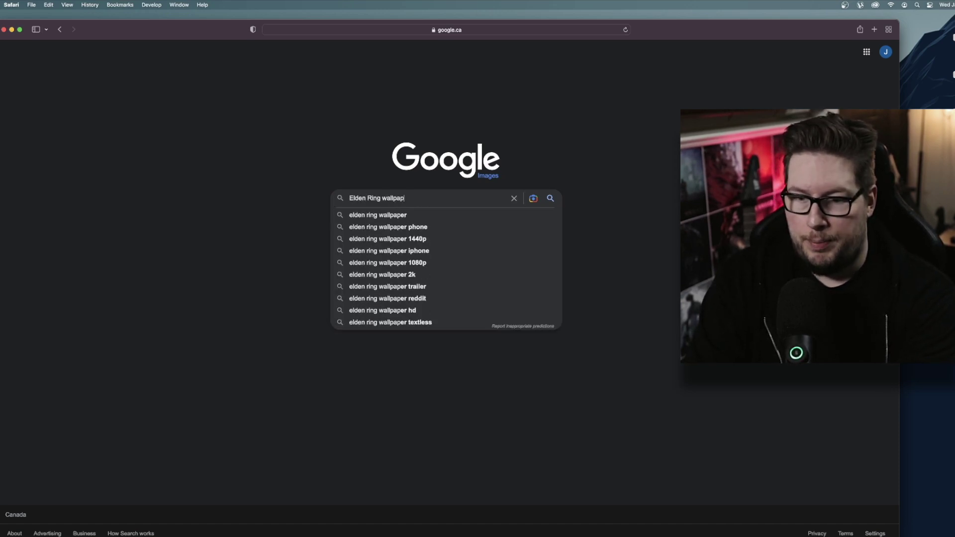
key(Return)
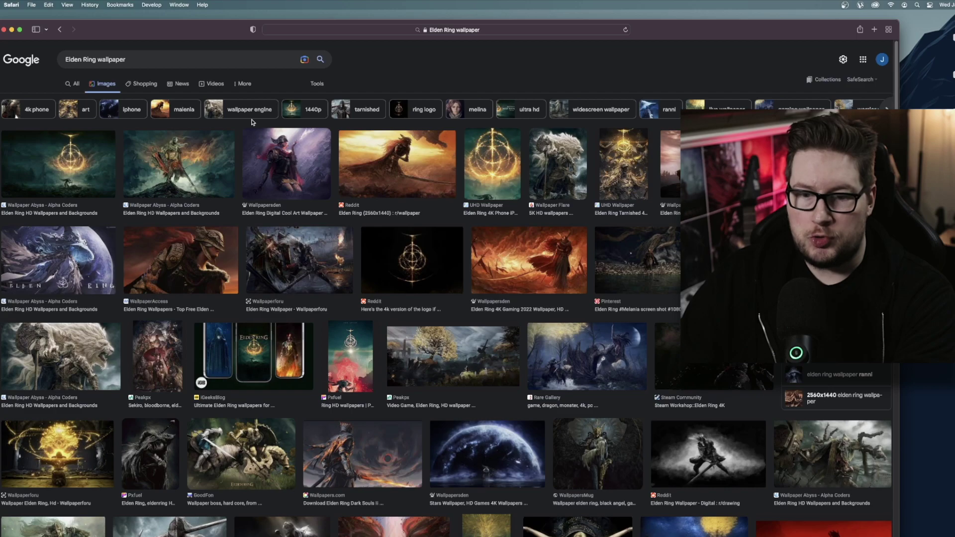
scroll(252, 122, down, 1)
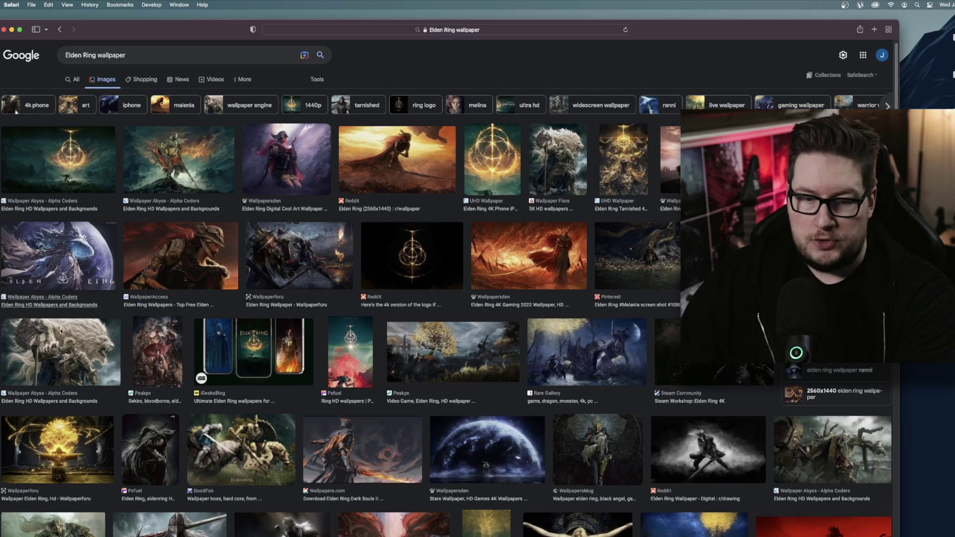
Preview the Wallpaper Abyss white-haired knight and lion artwork.
click(62, 359)
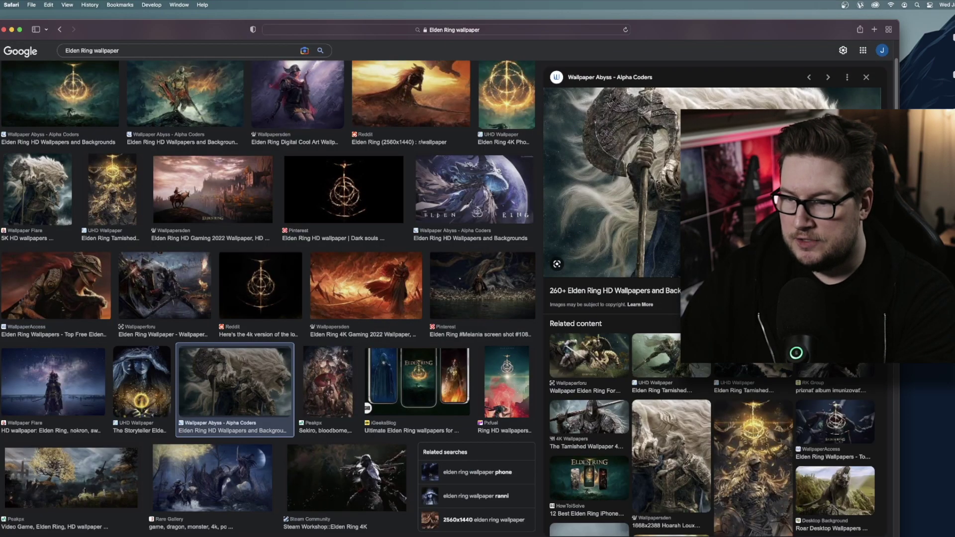
click(304, 50)
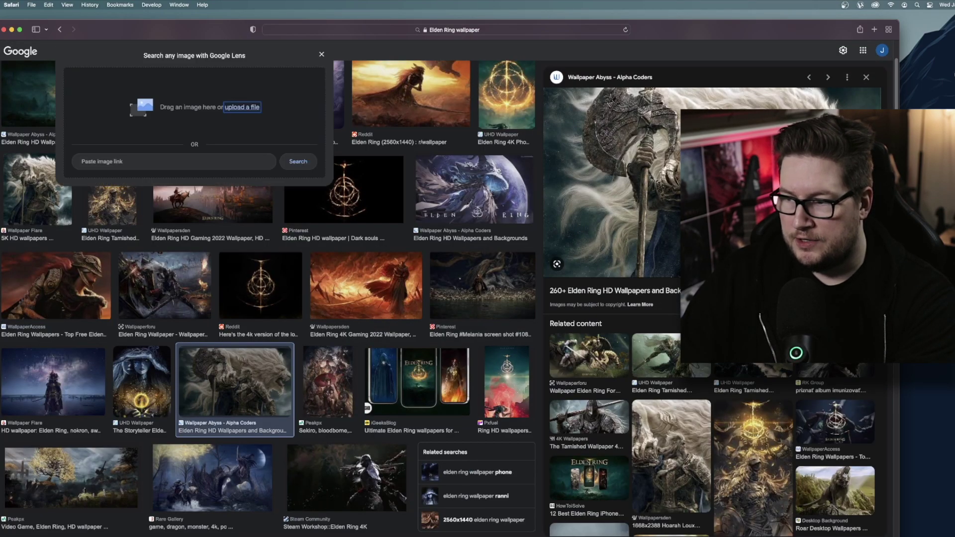
click(322, 54)
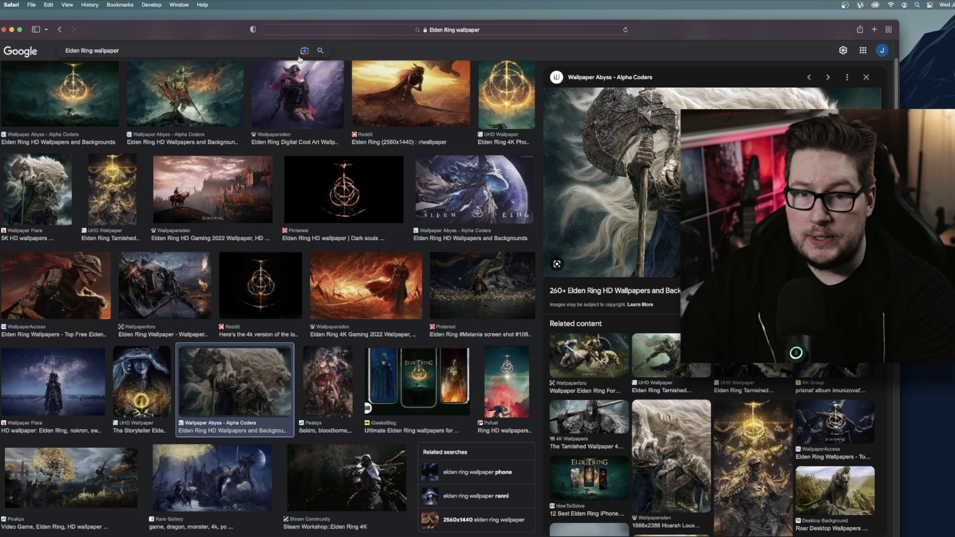
Replace the image search query with 'elden ring logo'.
click(149, 52)
drag(149, 53, 32, 43)
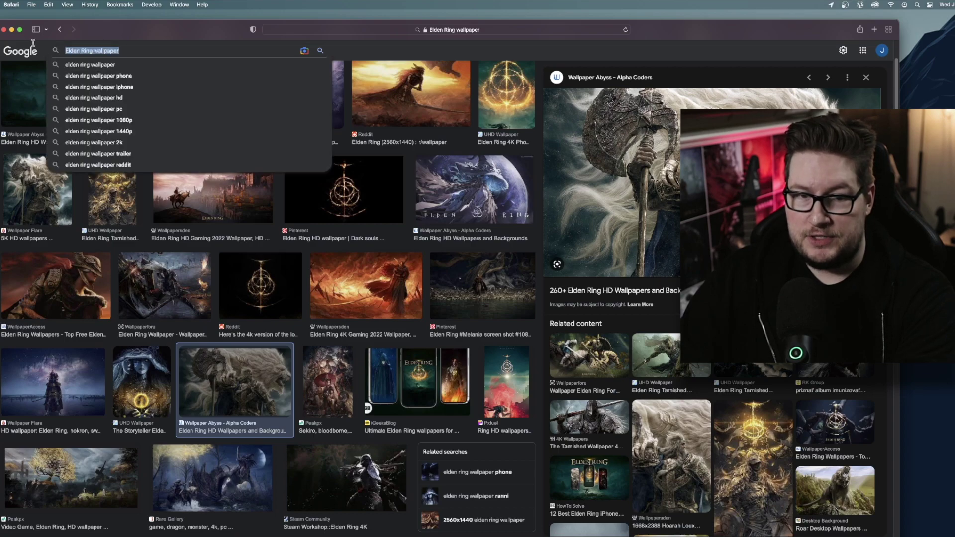
text(elden ring l)
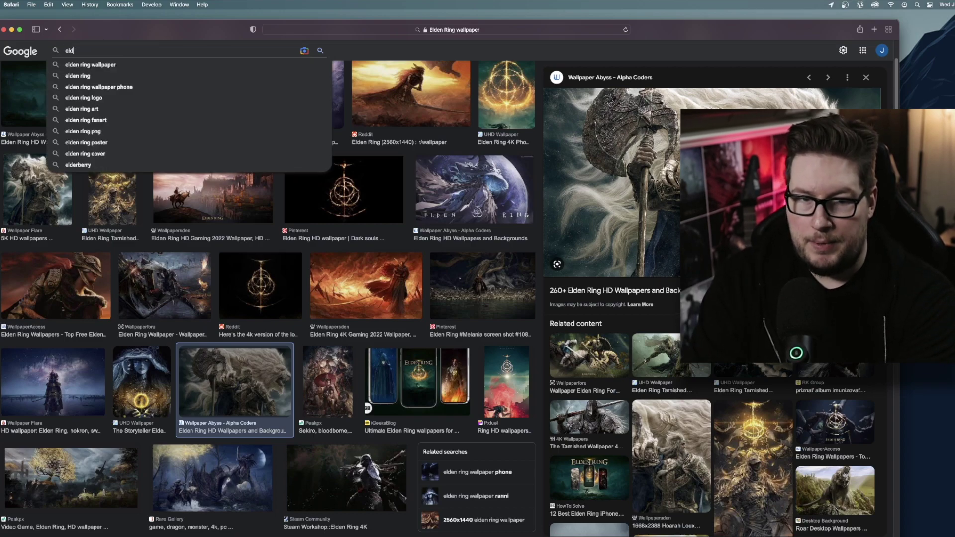
text(ogo)
key(Return)
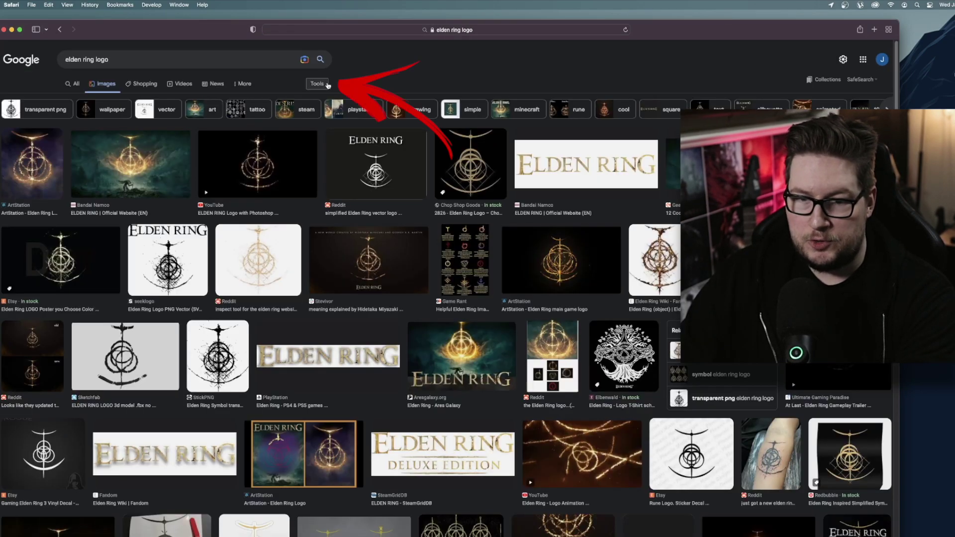
Filter the results to Transparent colour and preview the PlayStation Elden Ring logo.
click(328, 85)
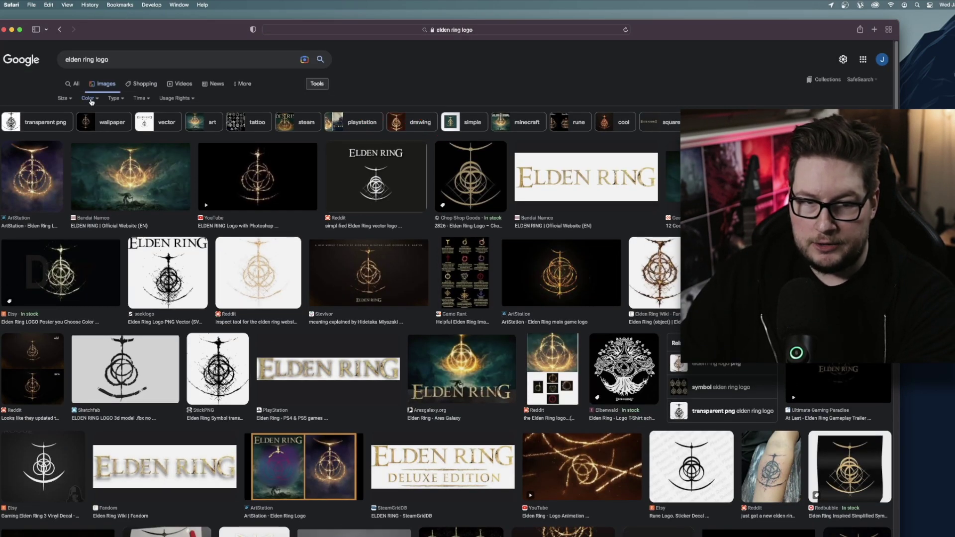
click(91, 99)
click(96, 136)
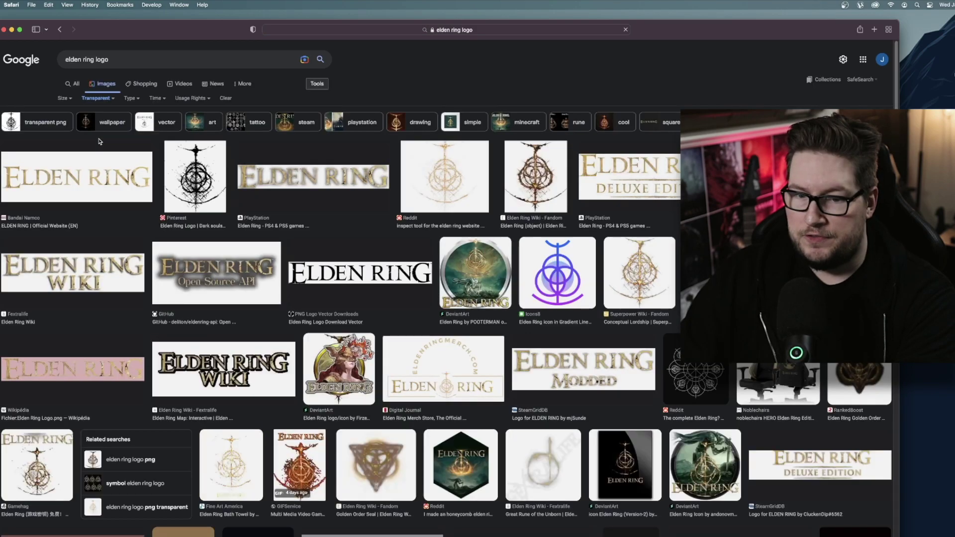
click(332, 182)
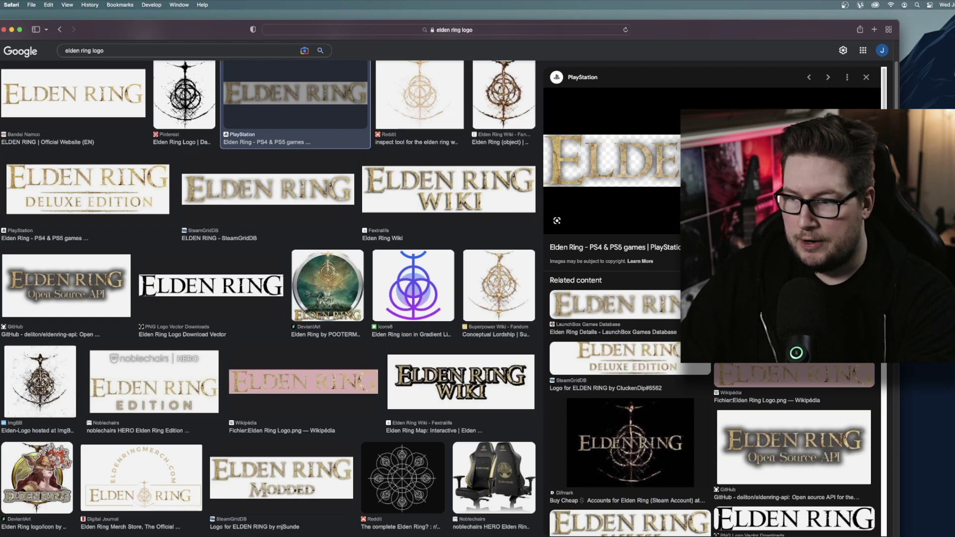
click(304, 50)
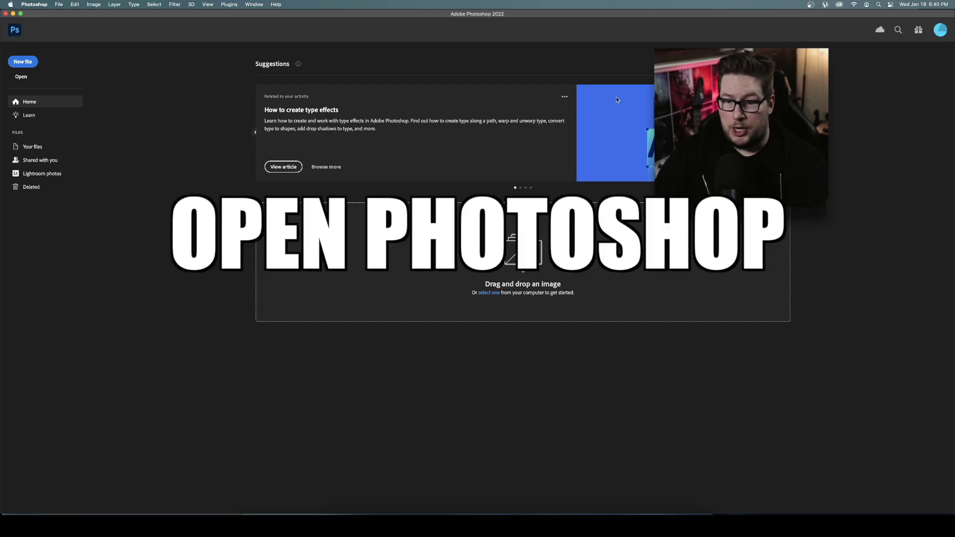
Create a new 1280 × 720 px document with Black background contents.
click(59, 5)
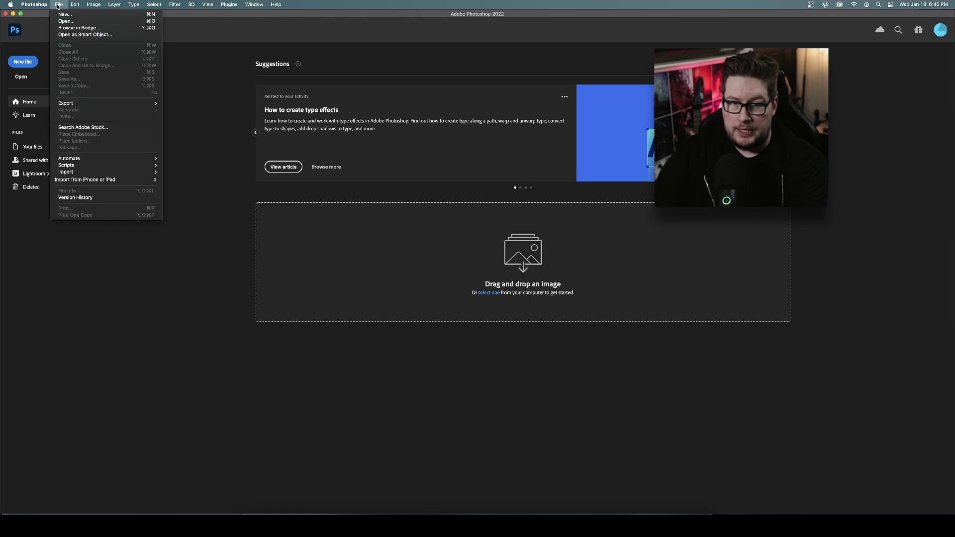
click(64, 15)
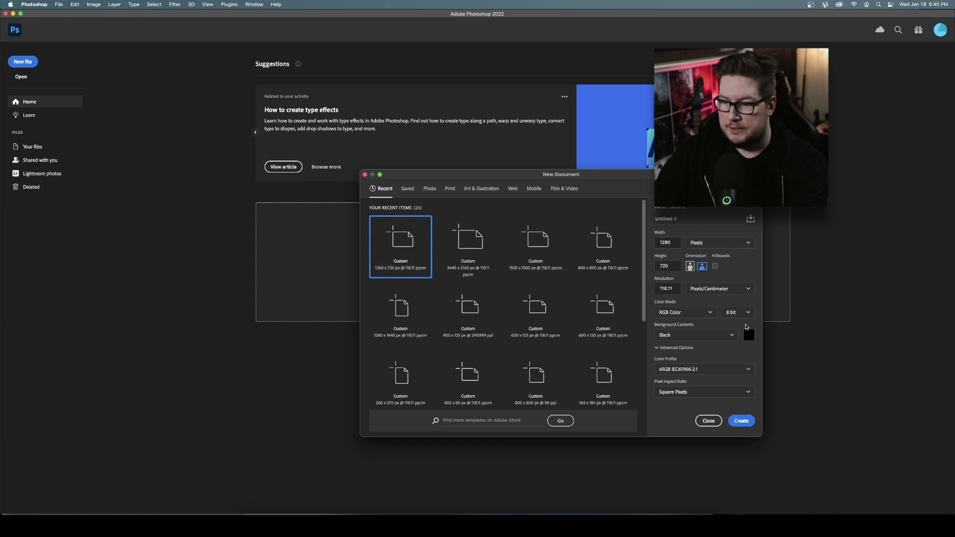
click(741, 421)
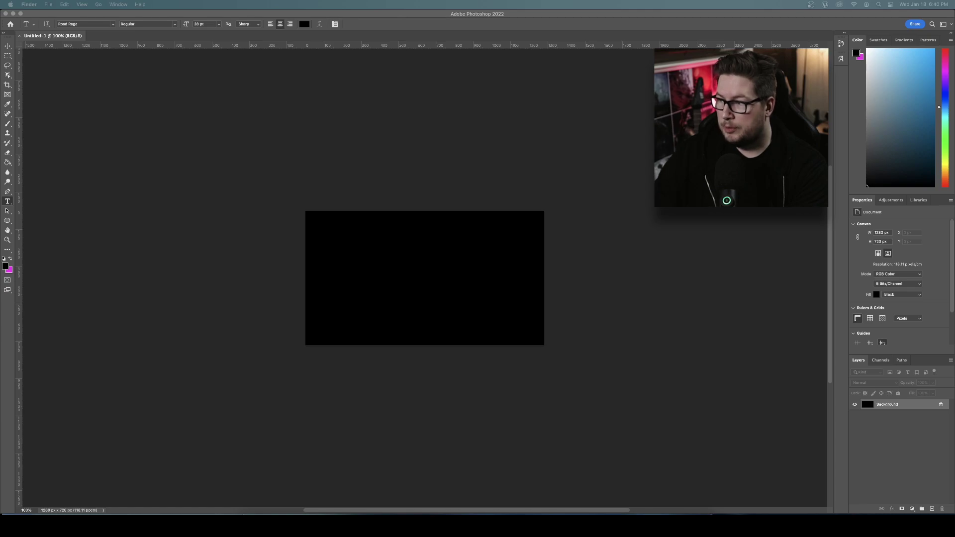
Place the knight-and-lion artwork, then selfie IMG_0072 above it, as smart object layers.
drag(581, 195, 464, 277)
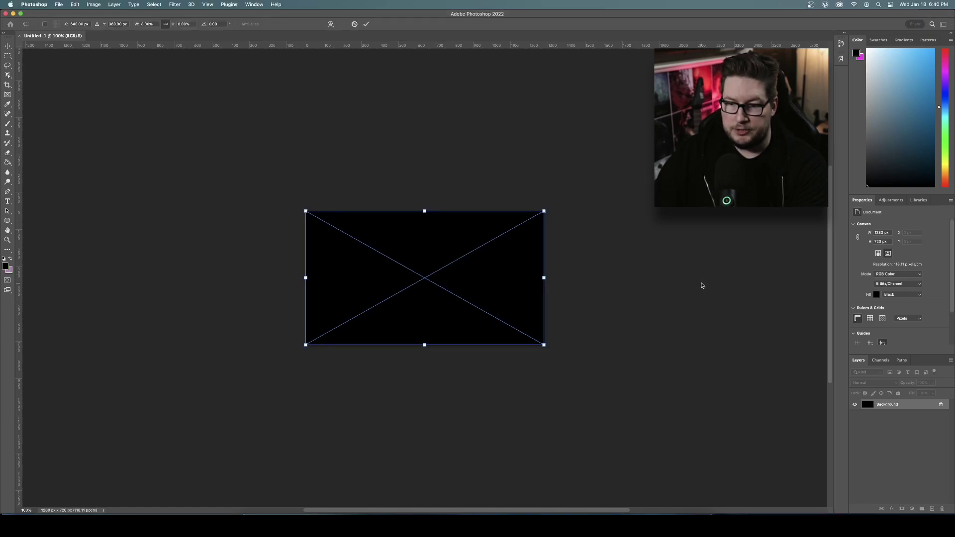
click(366, 24)
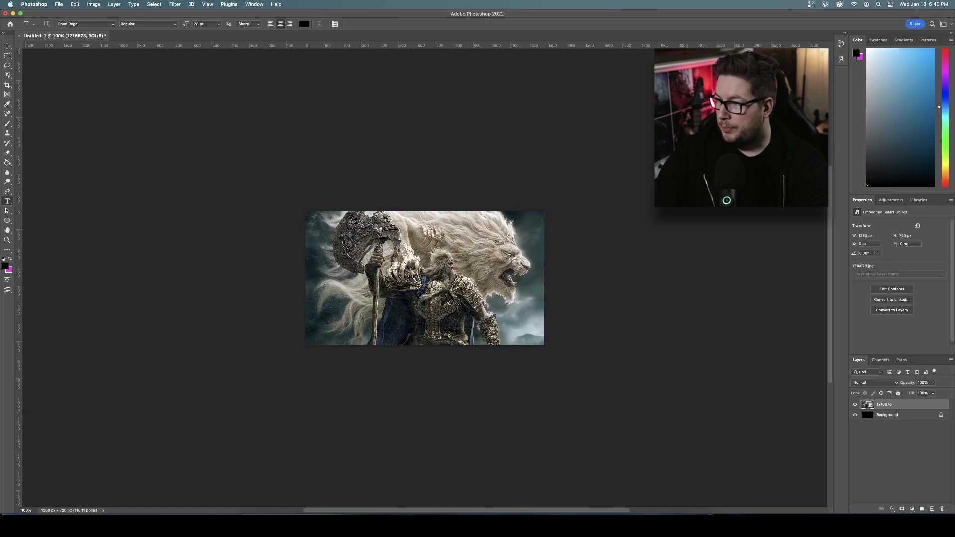
drag(581, 195, 475, 291)
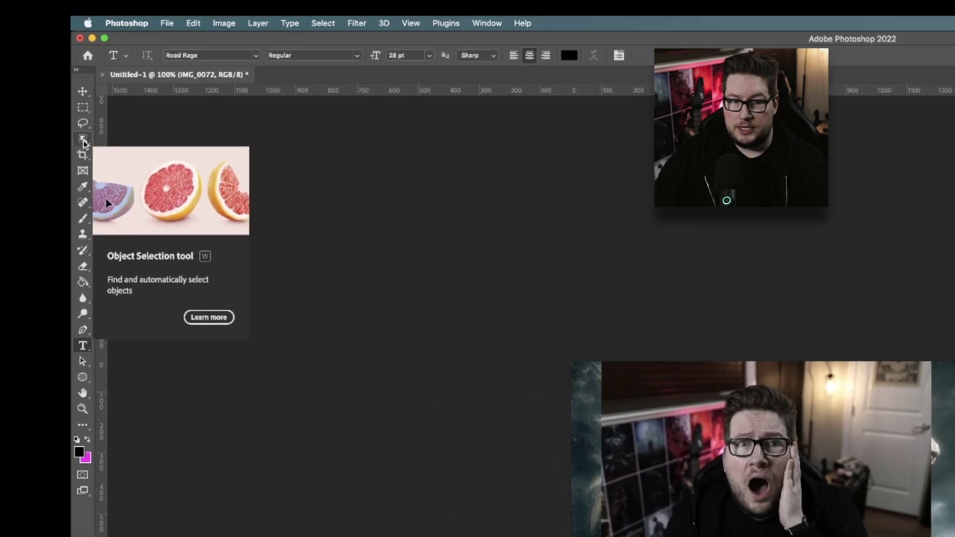
Select the person in IMG_0072 and output the refined selection as a layer mask.
click(13, 132)
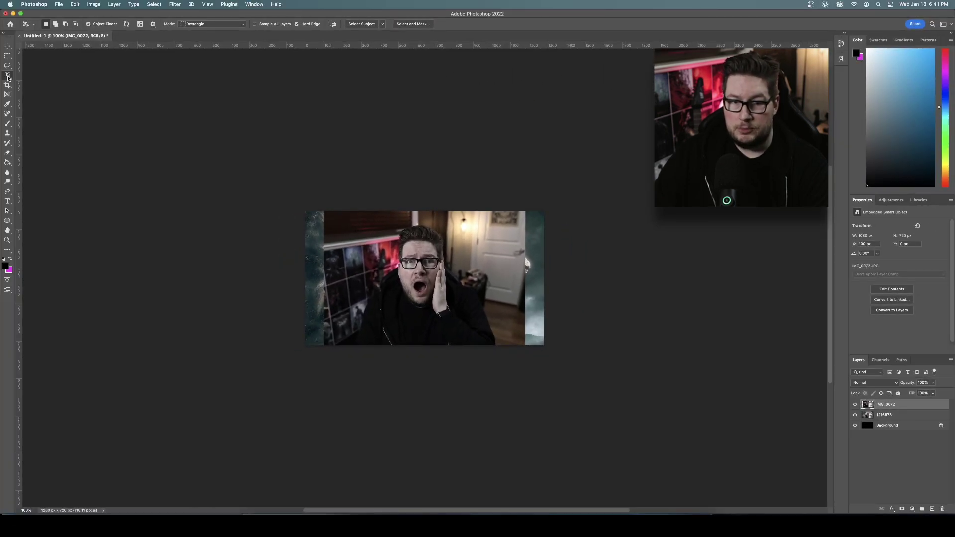
click(361, 25)
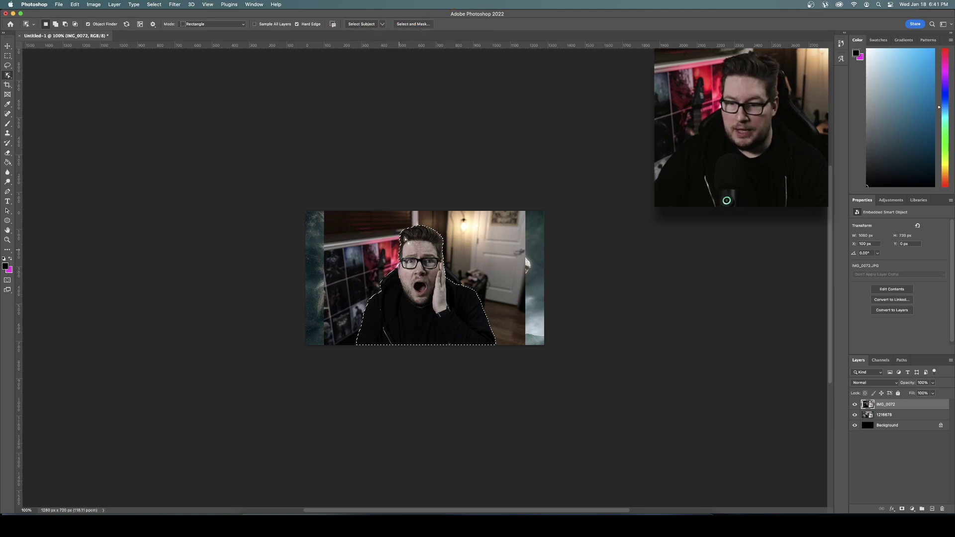
click(407, 24)
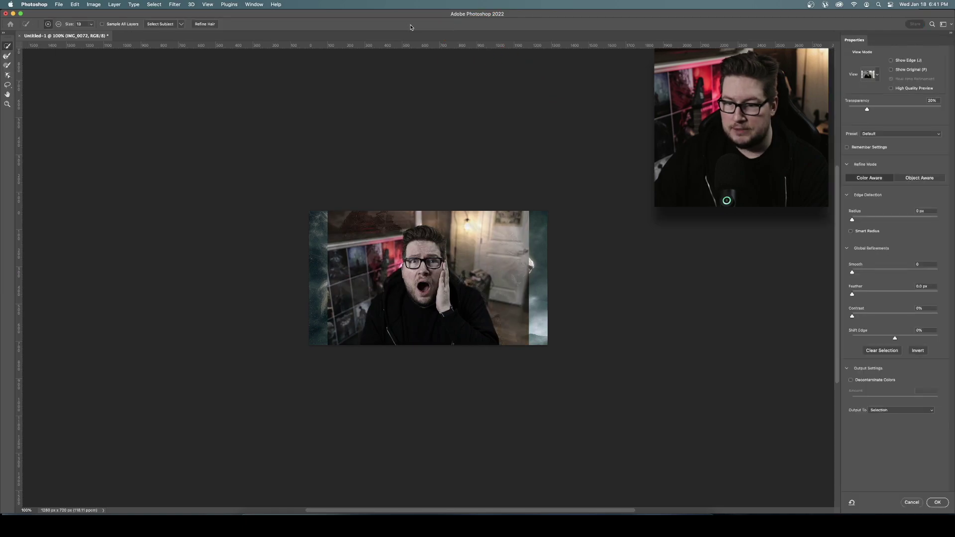
click(912, 411)
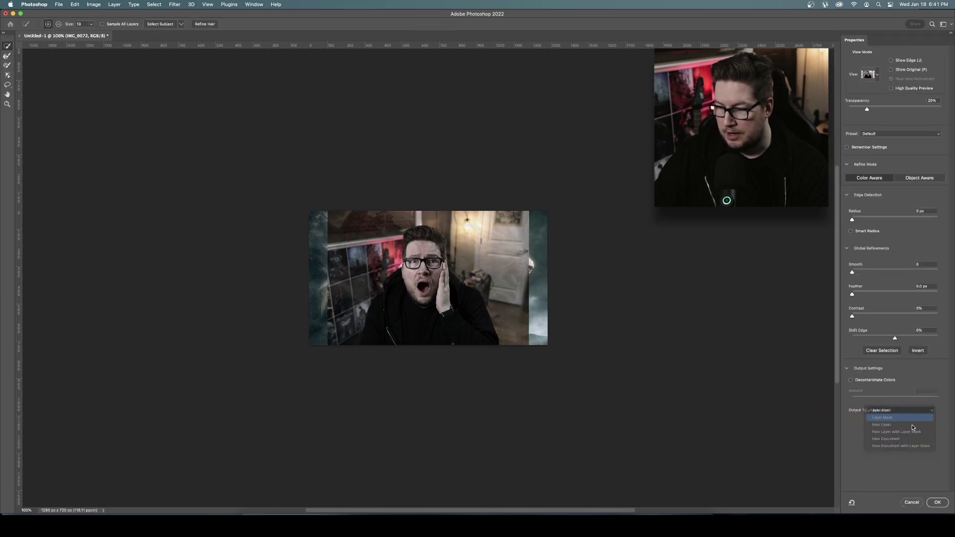
click(912, 417)
click(937, 502)
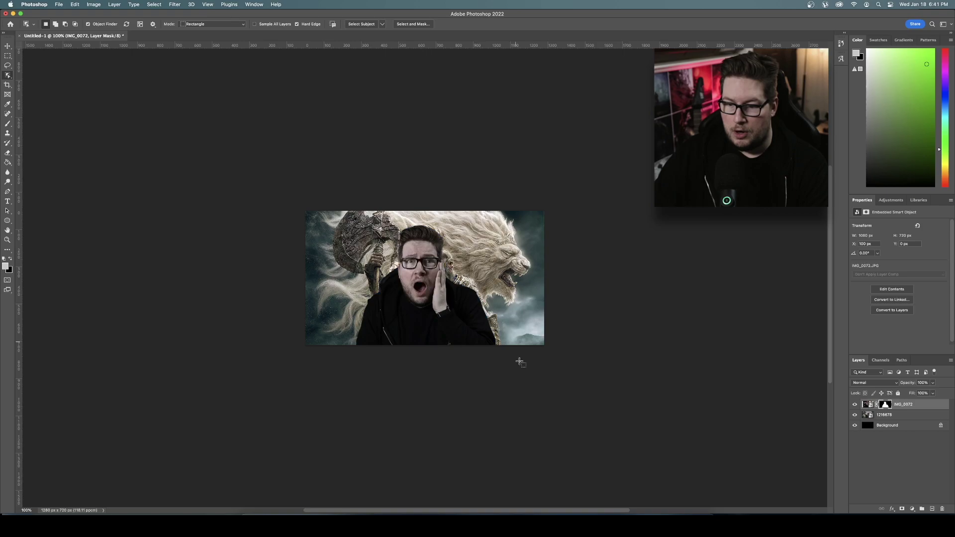
Move the face cut-out to the lower right and drag in the ELDEN RING logo.
click(8, 45)
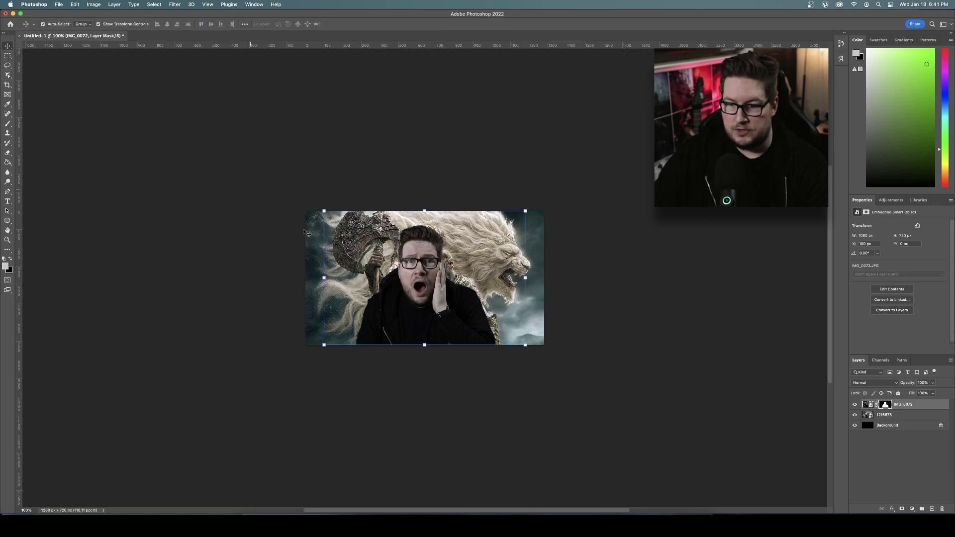
drag(463, 318, 542, 330)
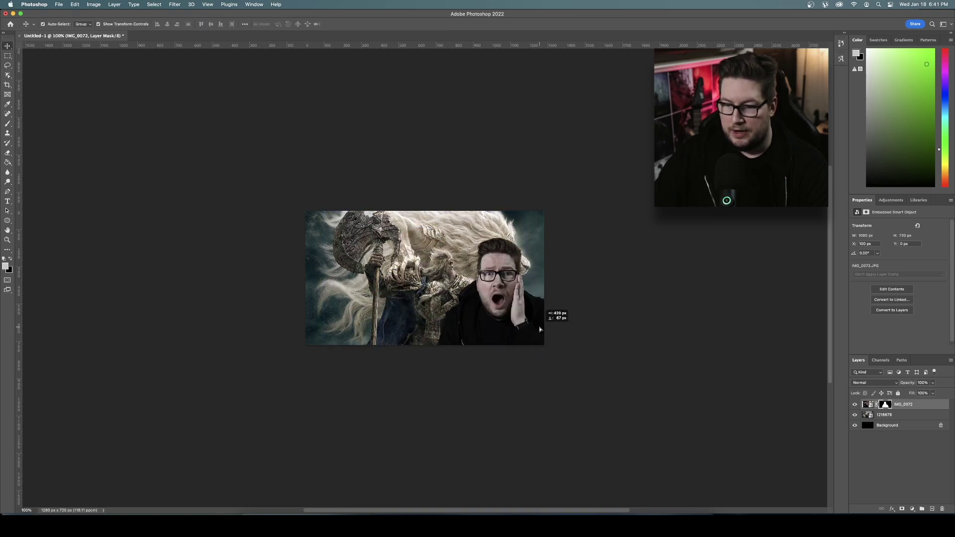
drag(261, 178, 245, 234)
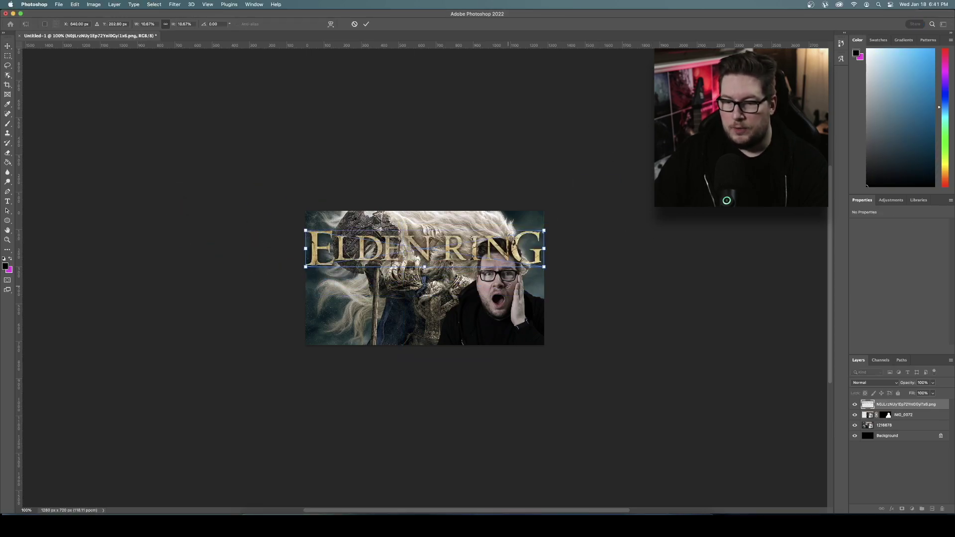
Commit the placed ELDEN RING logo across the top of the thumbnail.
double_click(904, 415)
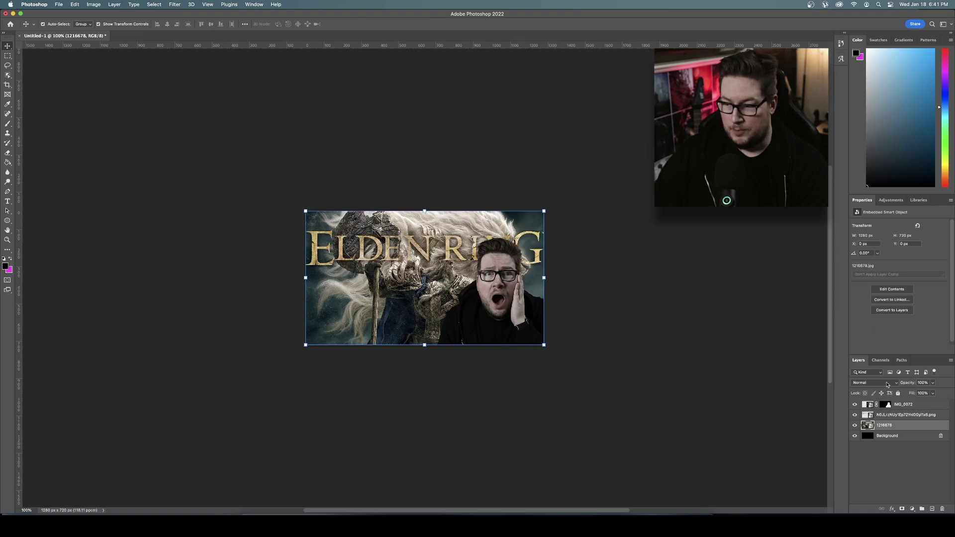
Duplicate the promo art layer 1216678.
right_click(896, 428)
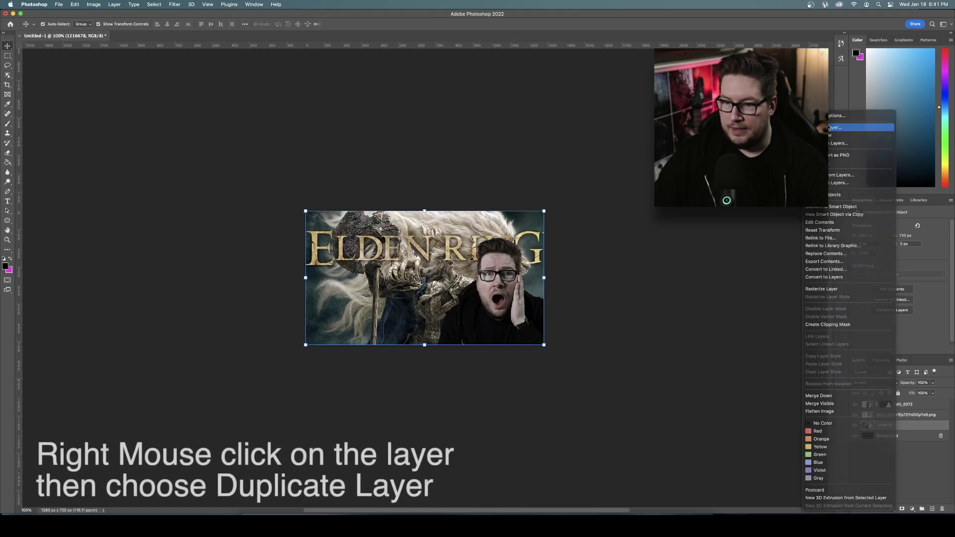
click(863, 127)
click(629, 283)
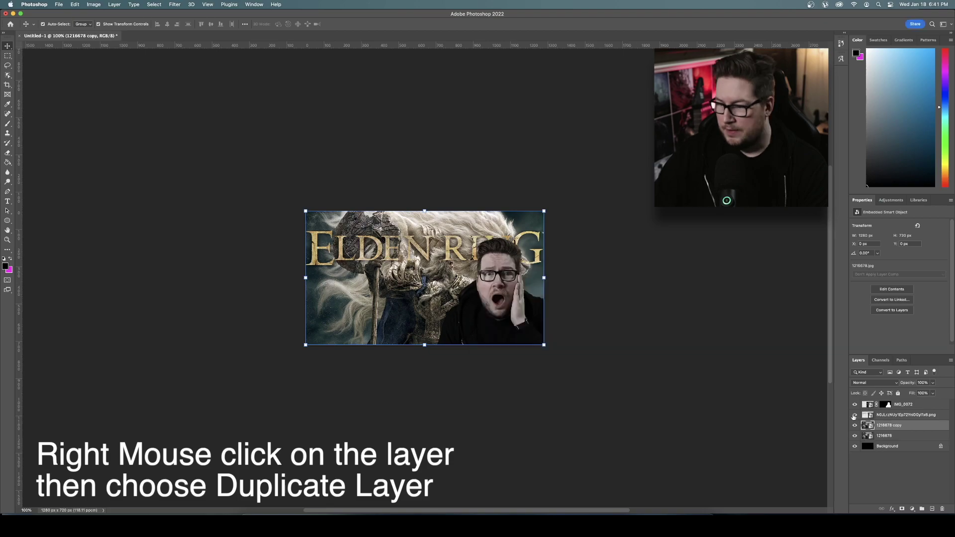
Hide the logo and face layers, then select the knight and lion with Select Subject.
click(855, 415)
click(854, 404)
click(855, 415)
click(856, 415)
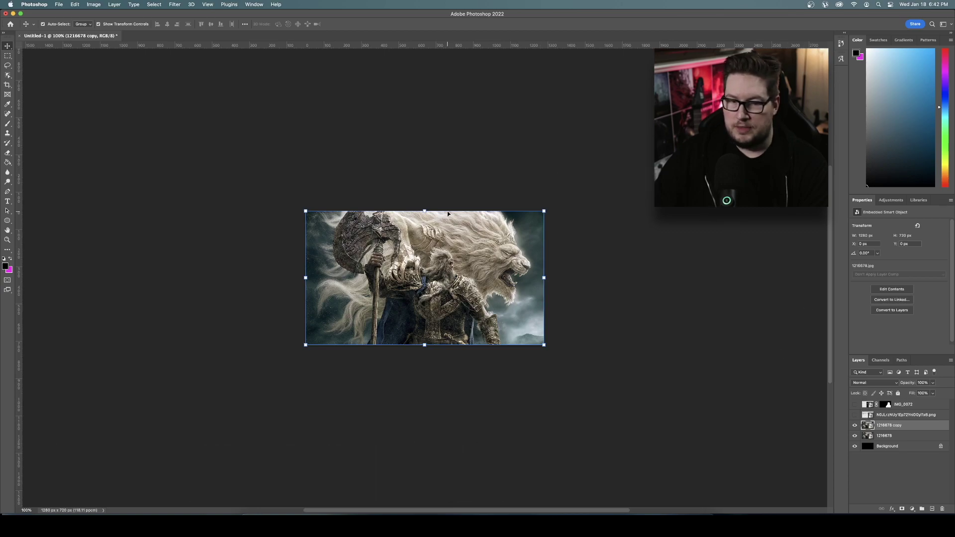
click(7, 76)
click(361, 25)
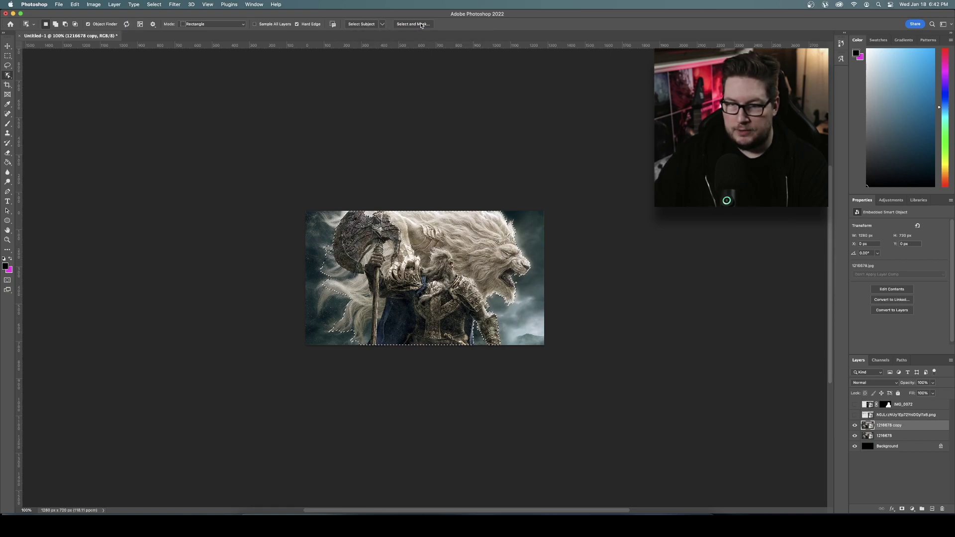
Output the figure selection as a layer mask, then erase the lion's head with the Eraser.
click(421, 24)
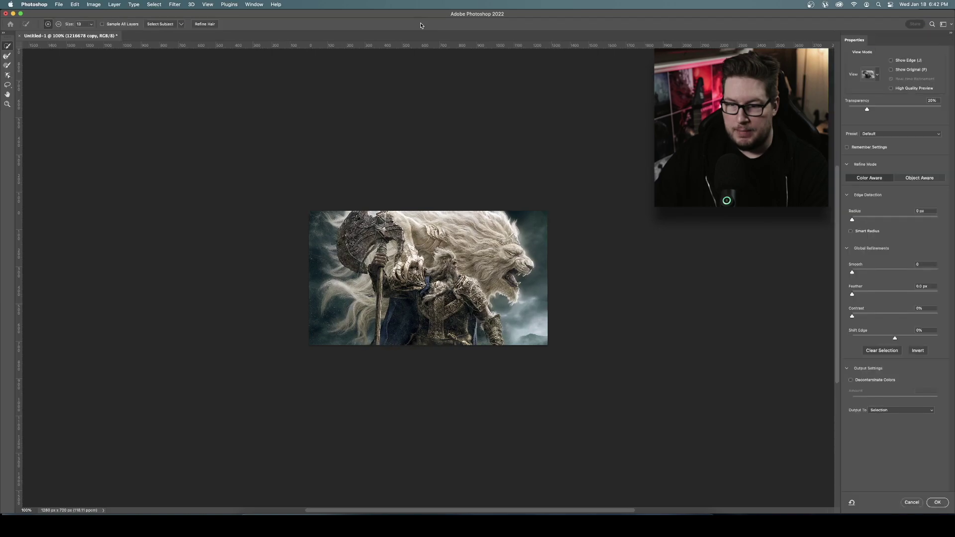
click(891, 409)
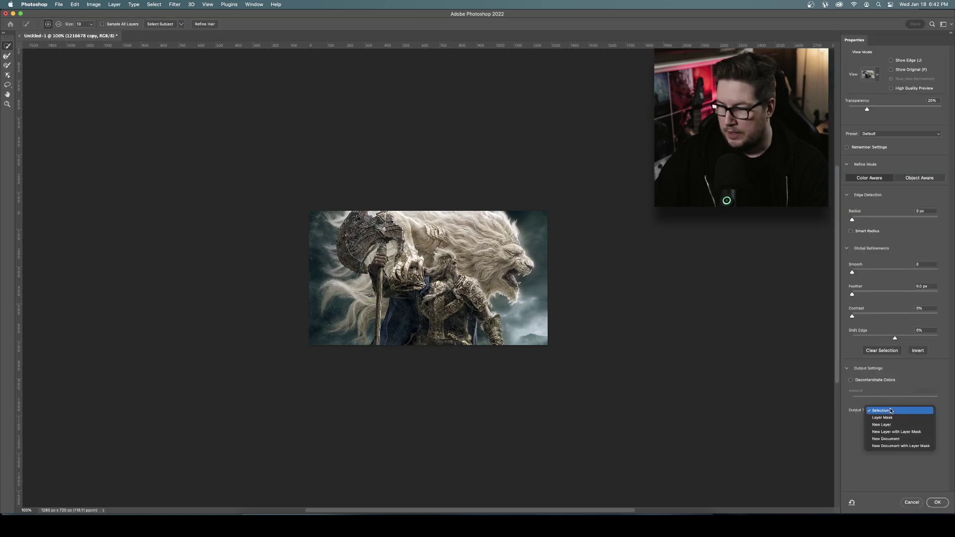
click(937, 502)
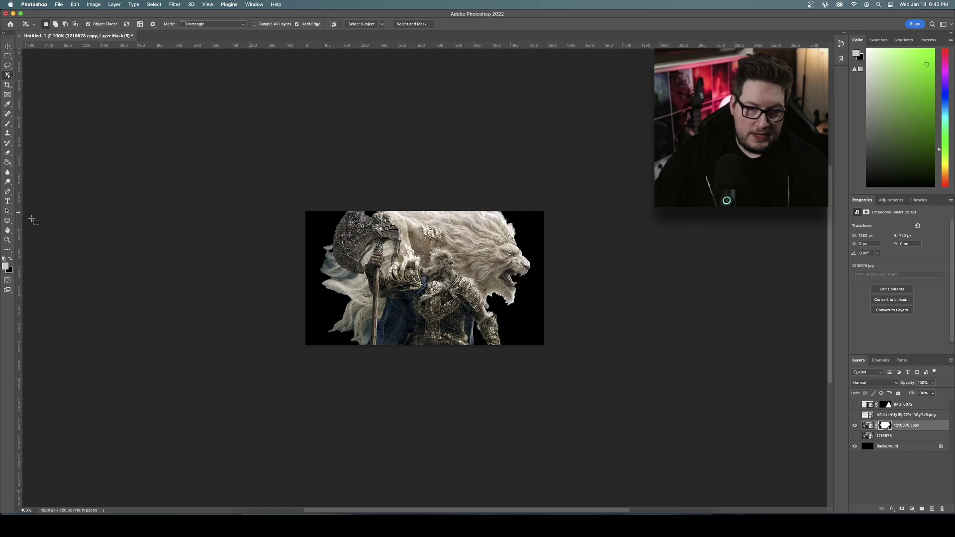
click(9, 155)
mouse_move(520, 246)
mouse_down()
mouse_move(492, 291)
mouse_move(421, 238)
mouse_move(438, 223)
mouse_move(433, 230)
mouse_move(474, 240)
mouse_move(462, 241)
mouse_move(470, 259)
mouse_move(503, 291)
mouse_move(467, 252)
mouse_up()
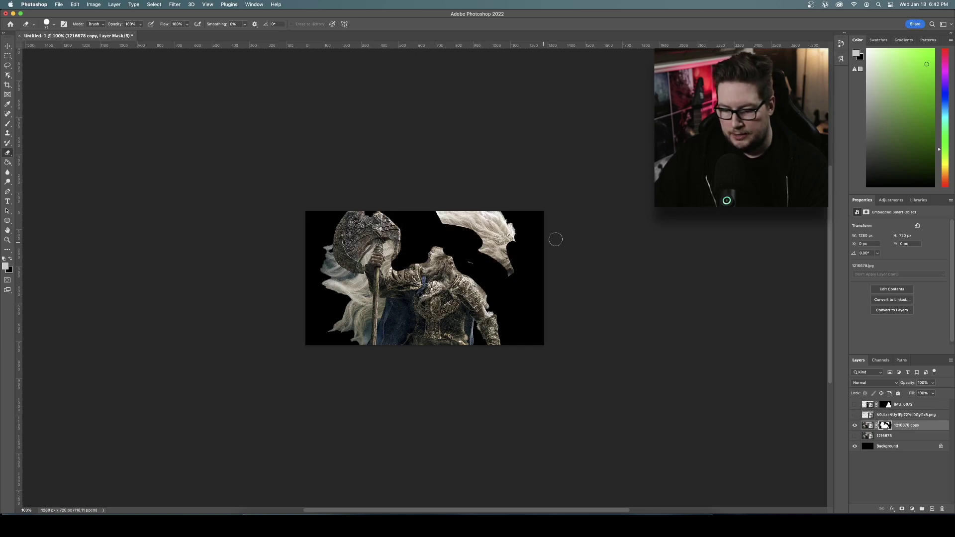
Make the 1216678 promo art and logo layers visible, and move the logo below 1216678 copy.
key(v)
click(854, 435)
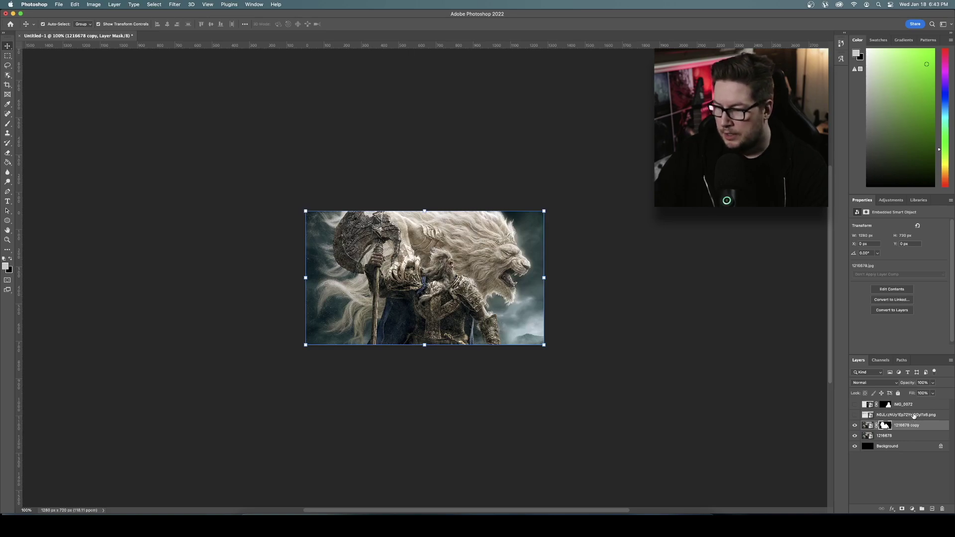
click(915, 416)
click(854, 415)
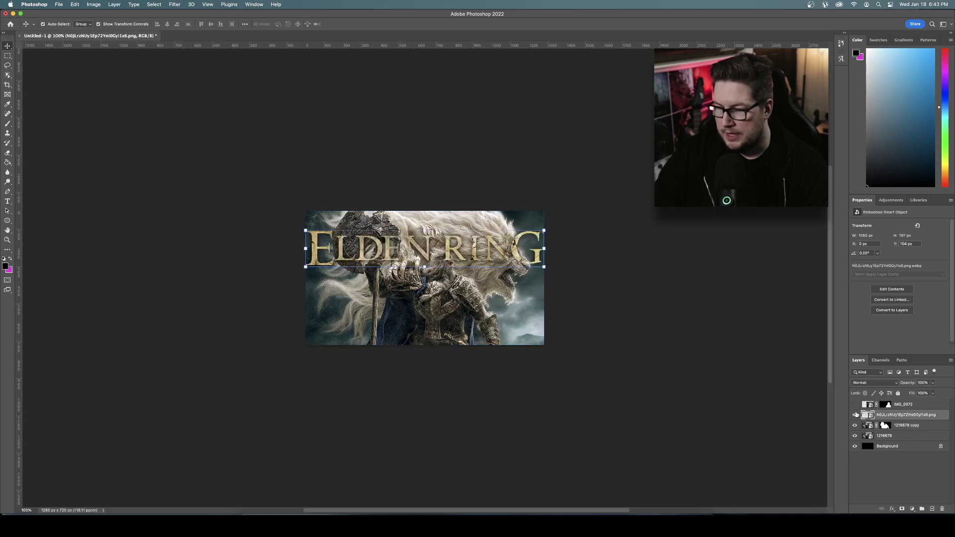
drag(908, 416, 908, 430)
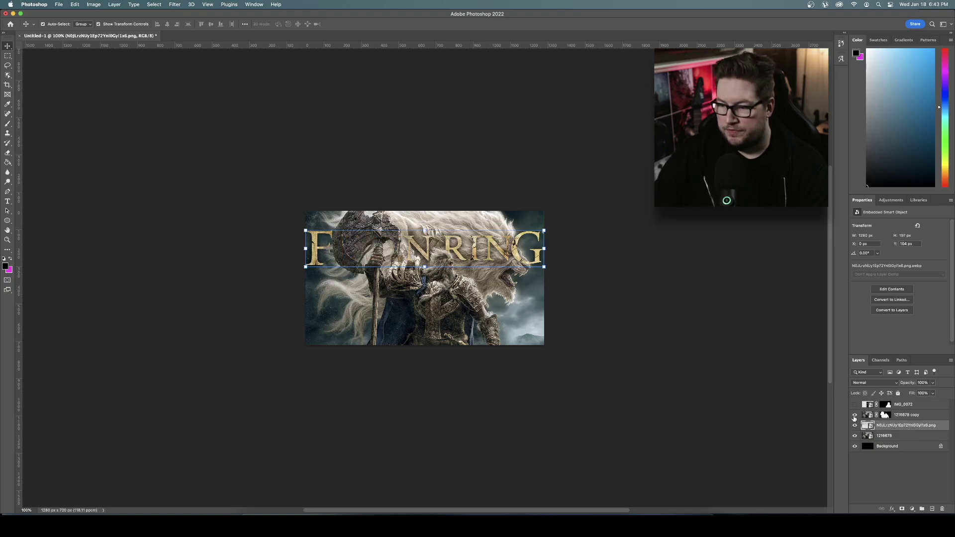
Check the knight overlapping the ELDEN RING title, switch the characters' mask to image editing, and zoom in.
click(854, 436)
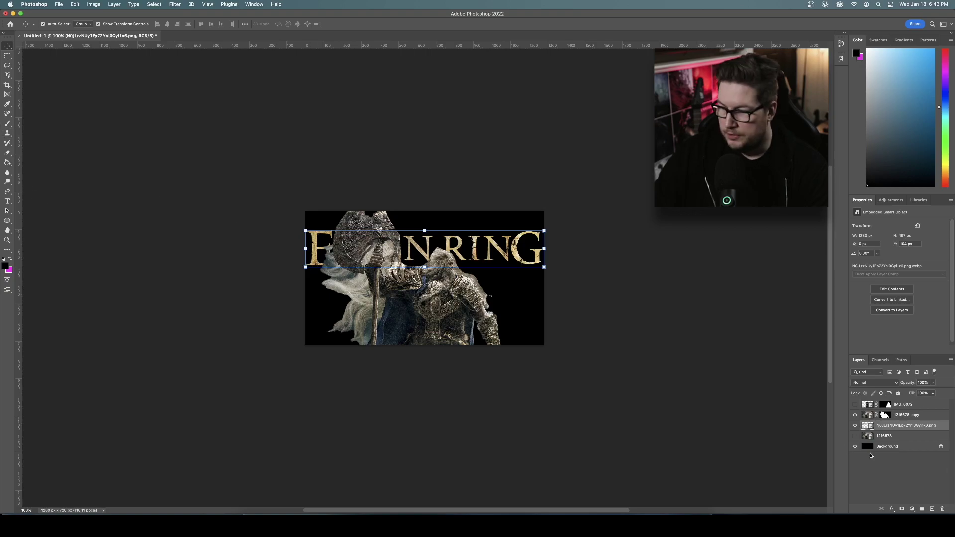
click(923, 418)
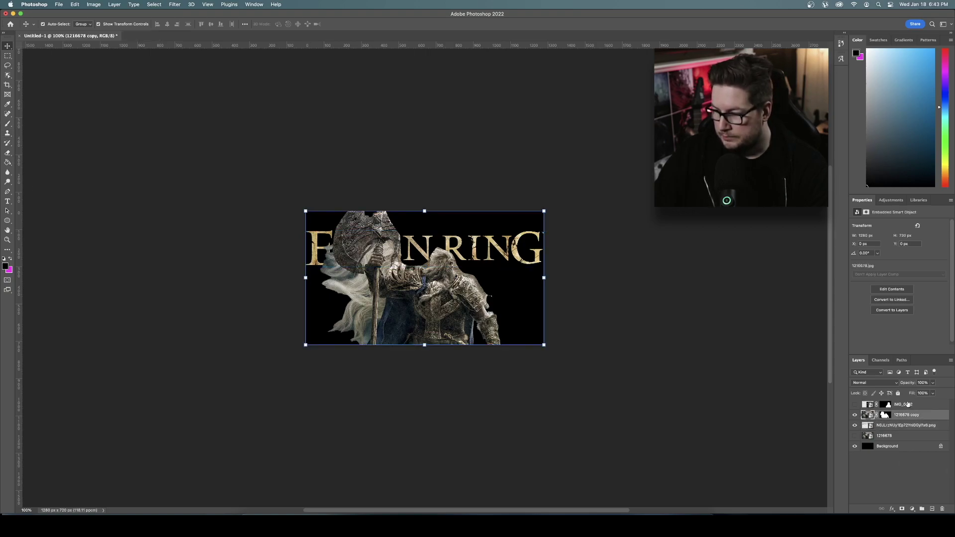
click(903, 425)
click(902, 416)
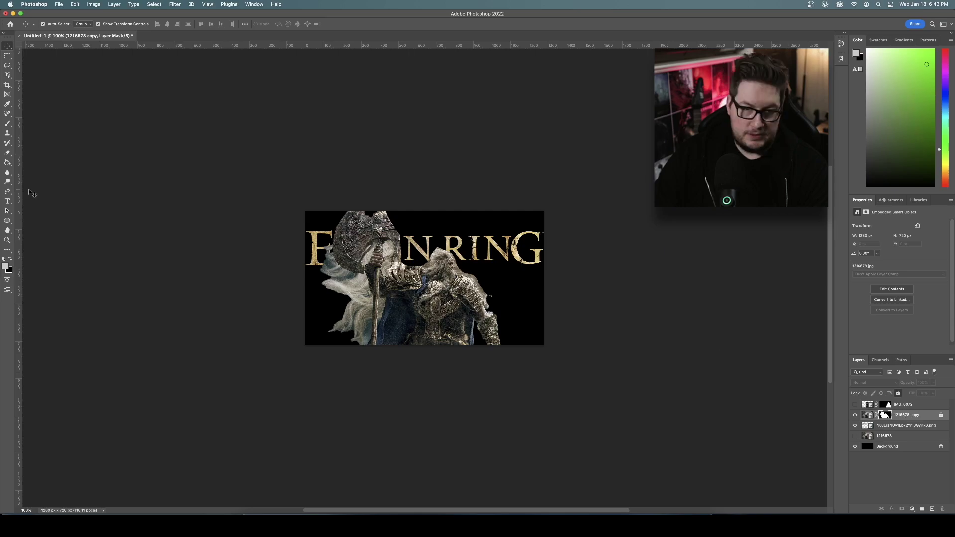
click(6, 154)
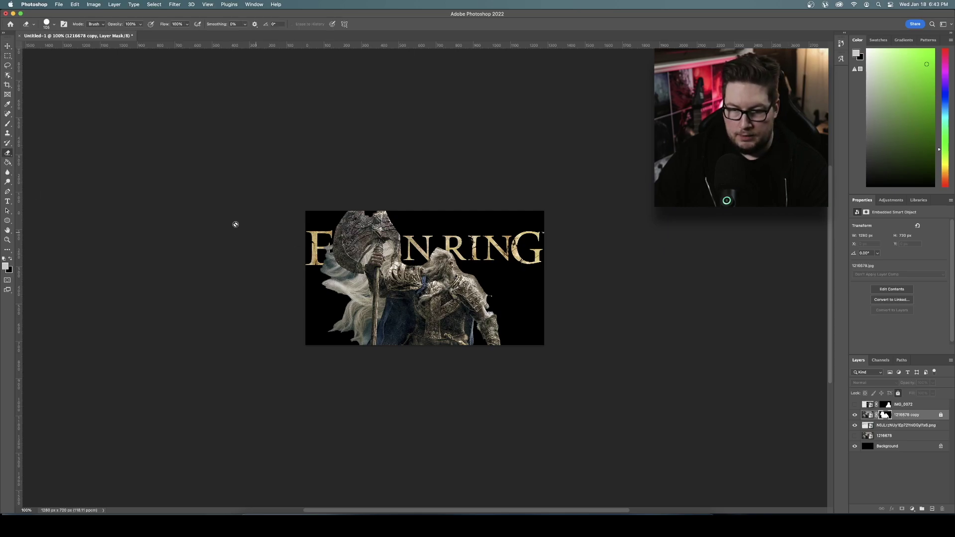
key(super+2)
key(super+equal)
key(super+equal)
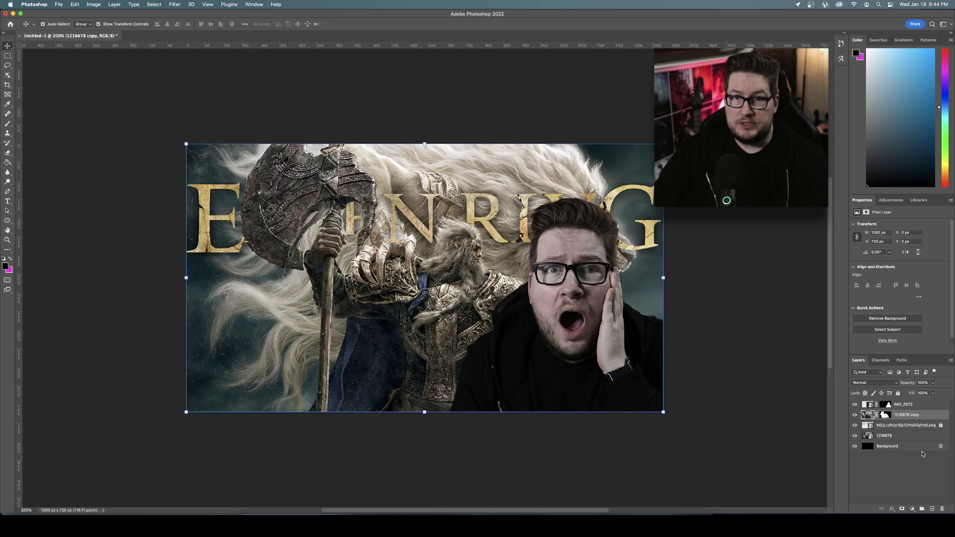
Apply a Drop Shadow to the IMG_0072 shocked-face layer through its Blending Options.
click(909, 405)
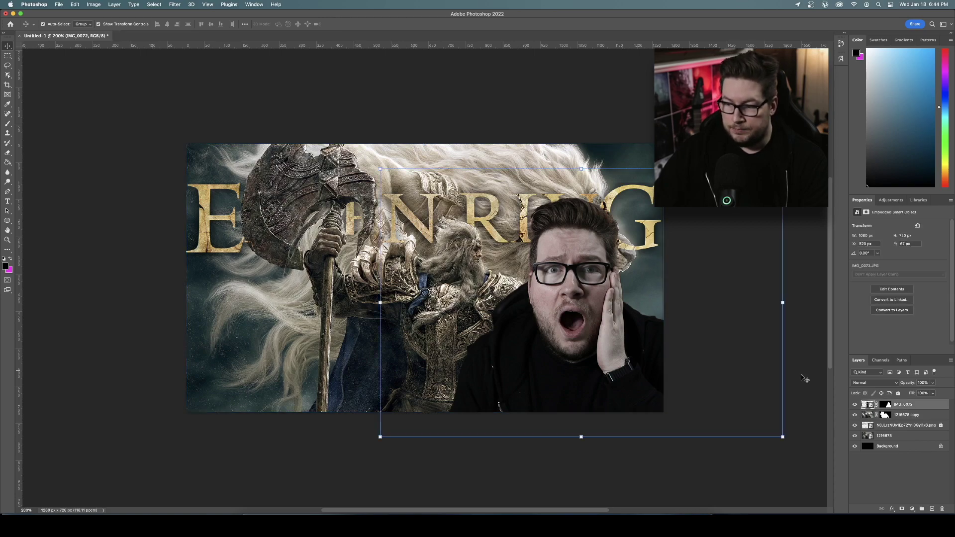
right_click(918, 406)
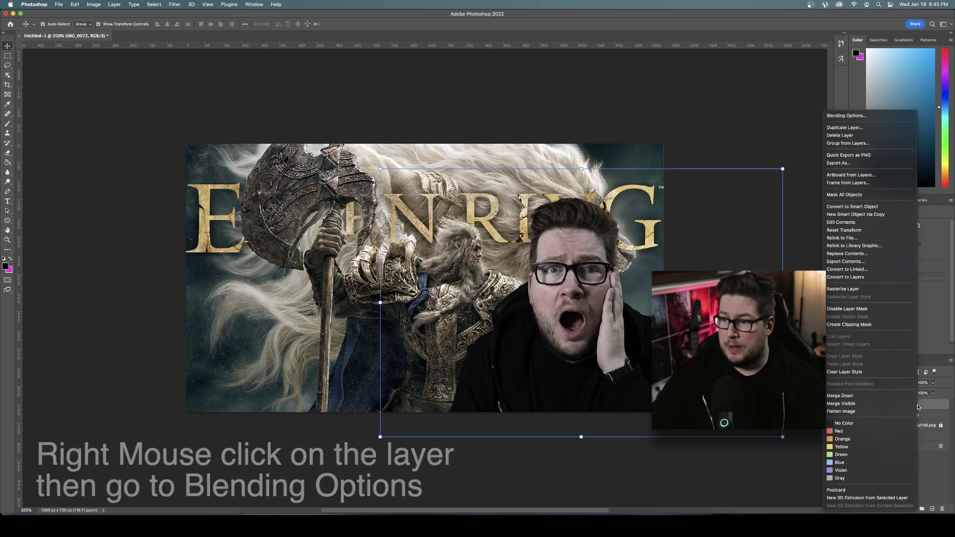
click(841, 116)
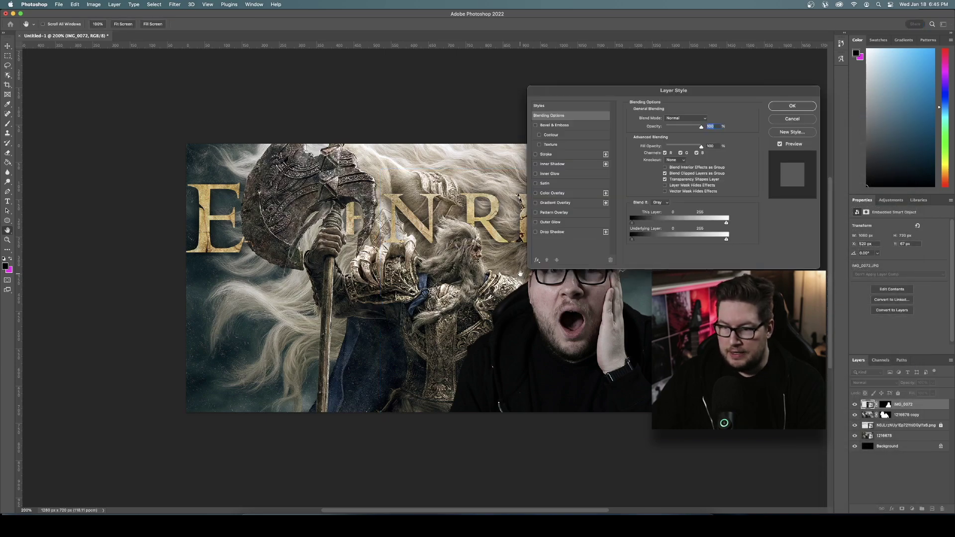
click(535, 232)
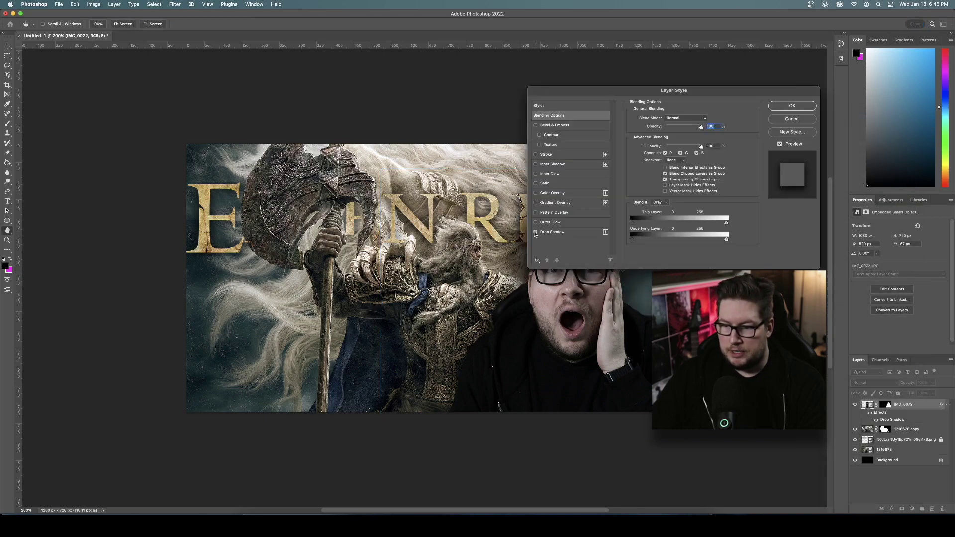
click(793, 106)
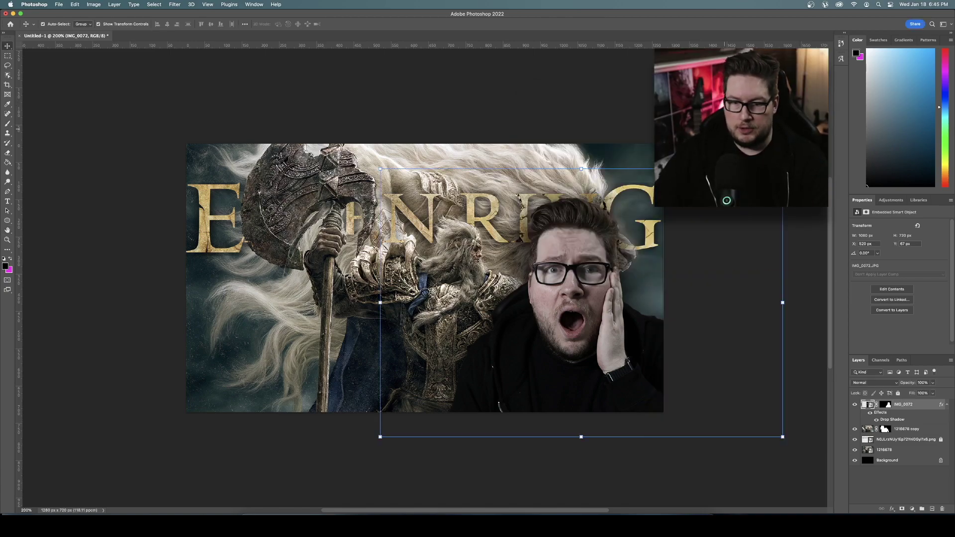
Enable Drop Shadow in the ELDEN RING logo layer's Blending Options, then deselect all layers.
click(897, 441)
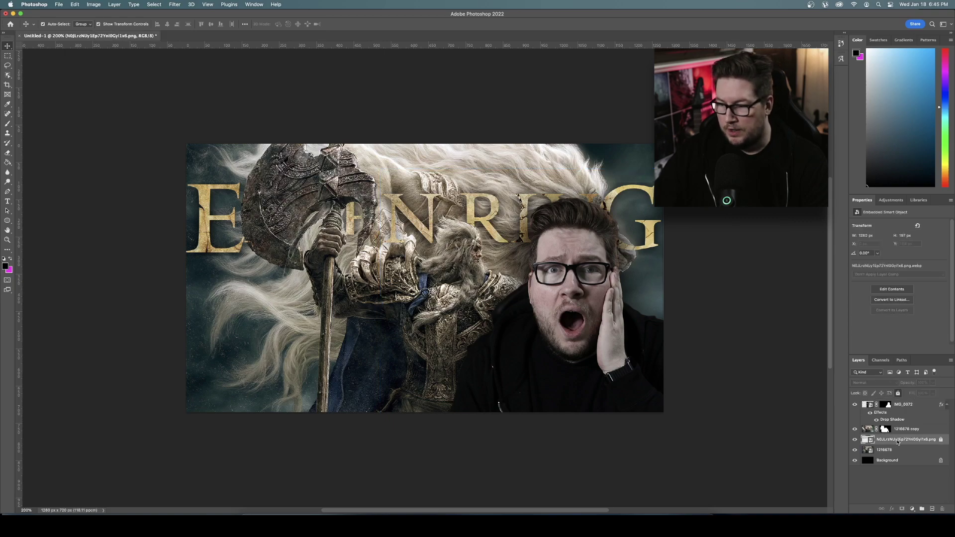
right_click(897, 440)
click(850, 423)
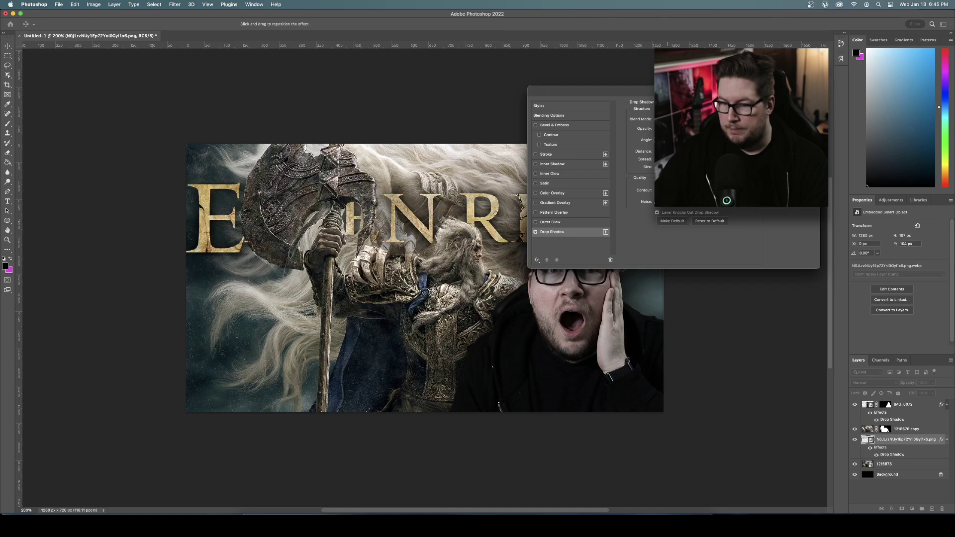
key(Return)
key(super+alt+a)
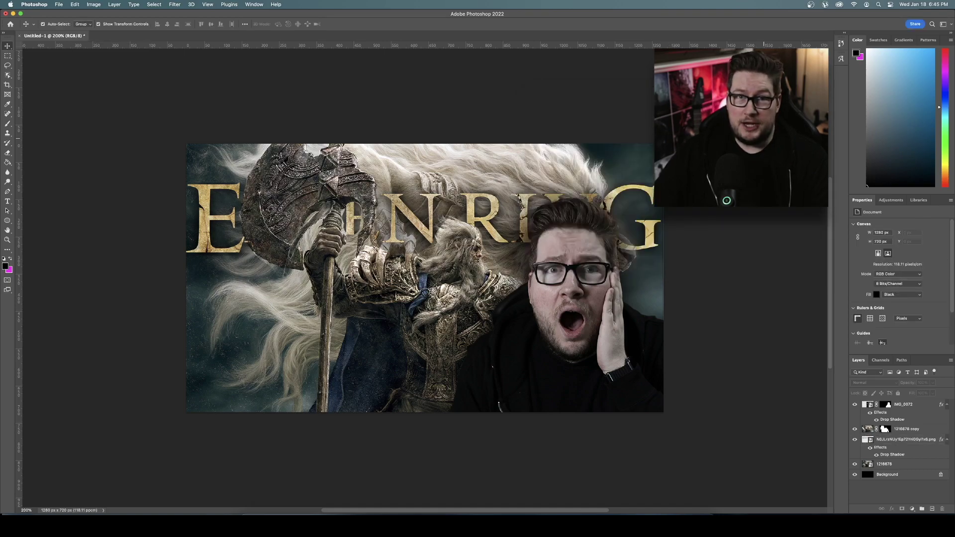